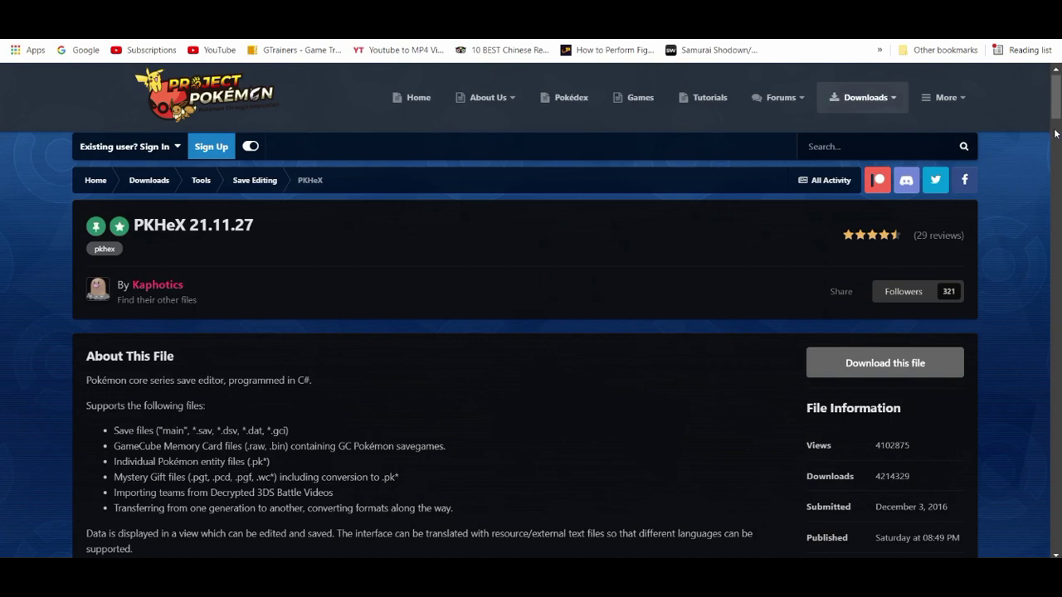
Launch PKHeX from the desktop shortcut, placing it top-left with yuzu's game list to its right.
scroll(531, 338, down, 1)
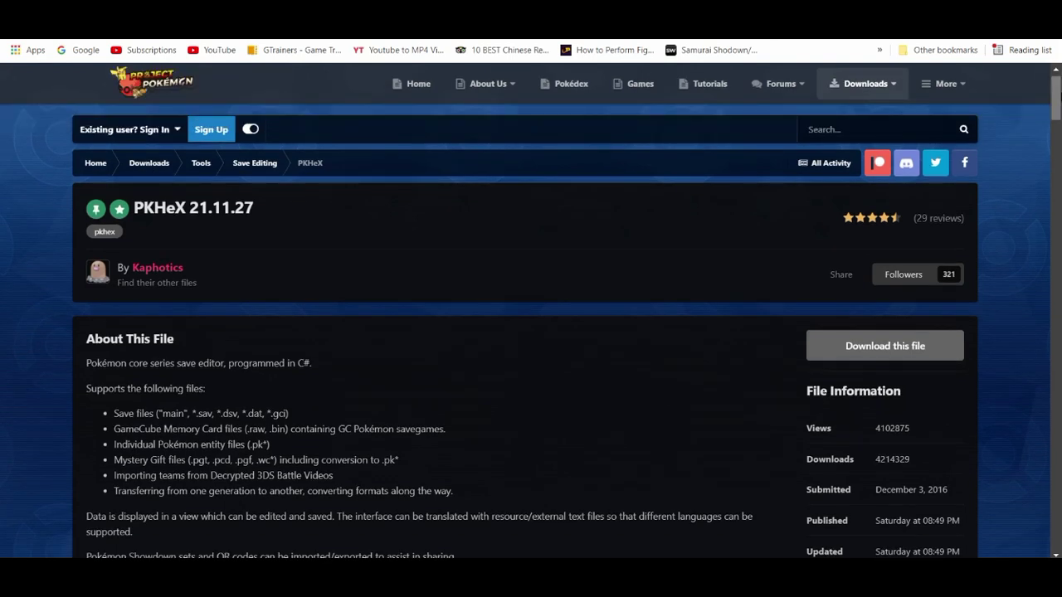
scroll(531, 332, down, 2)
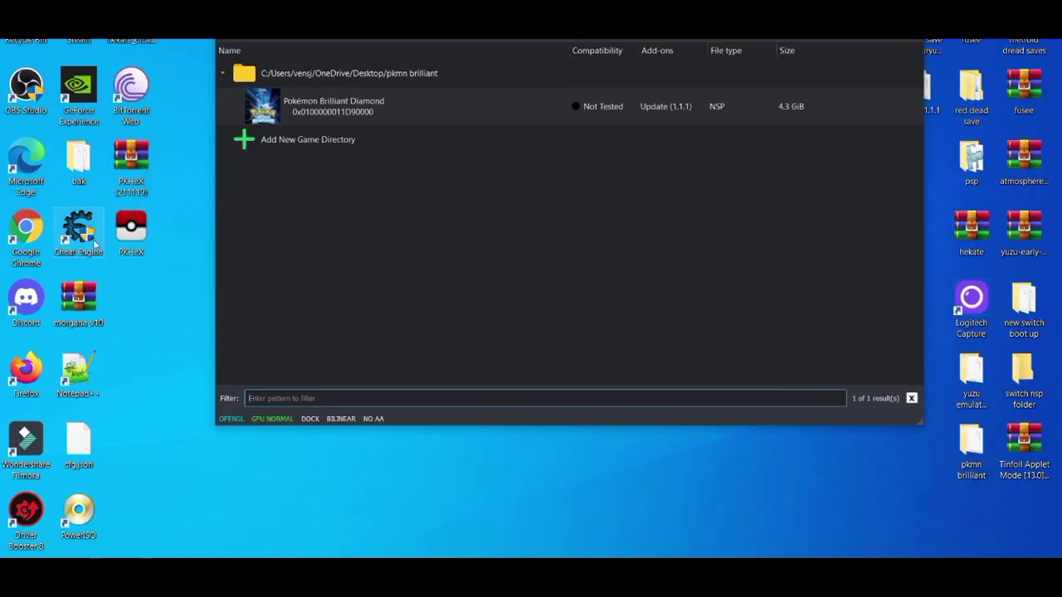
mouse_move(131, 239)
mouse_down()
mouse_move(145, 286)
mouse_move(133, 250)
mouse_up()
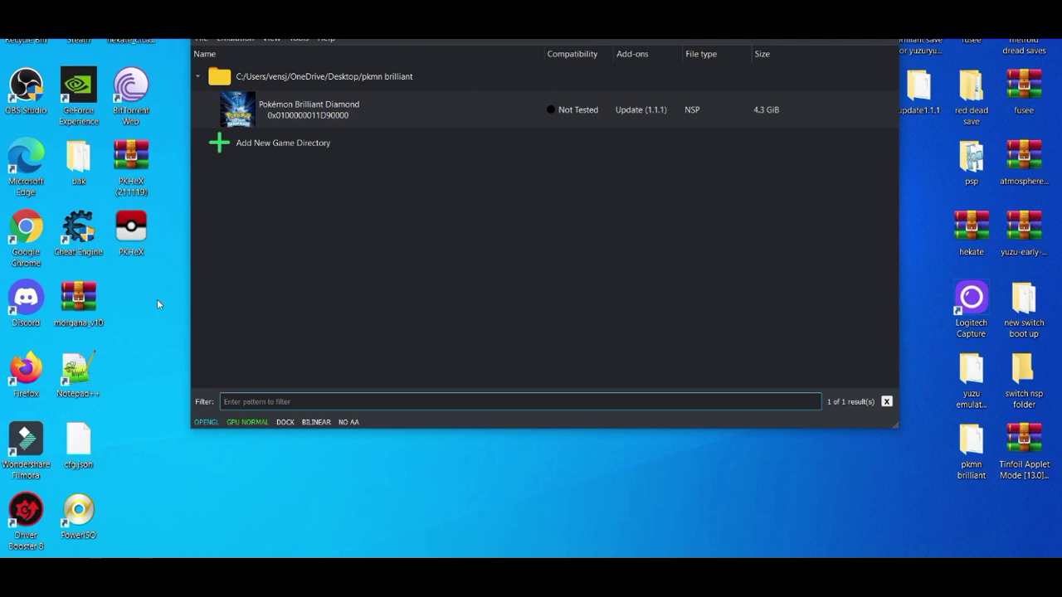
click(131, 231)
double_click(130, 232)
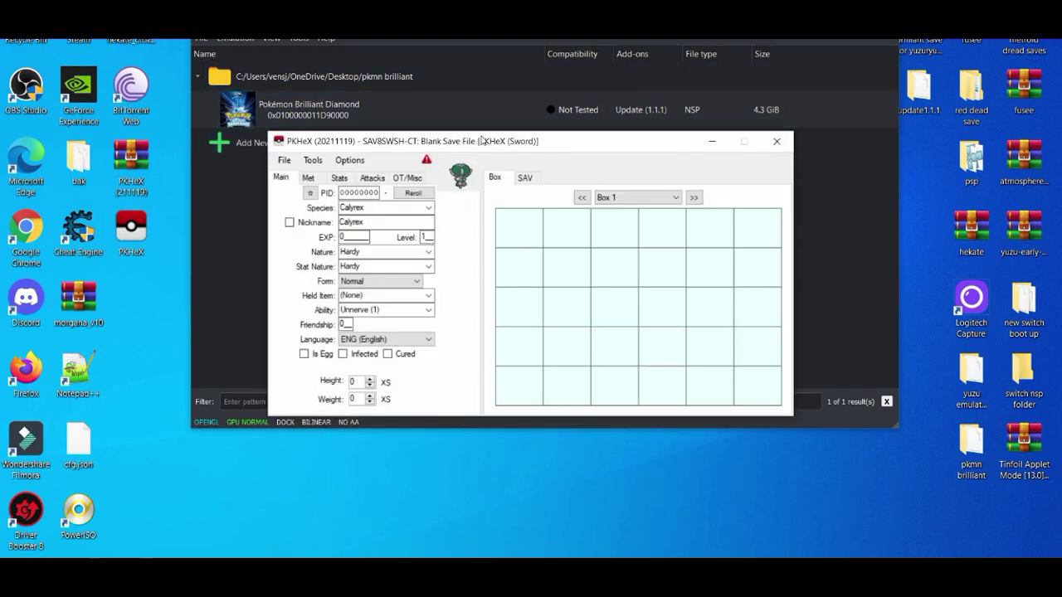
mouse_move(481, 141)
mouse_down()
mouse_move(440, 139)
mouse_move(218, 57)
mouse_up()
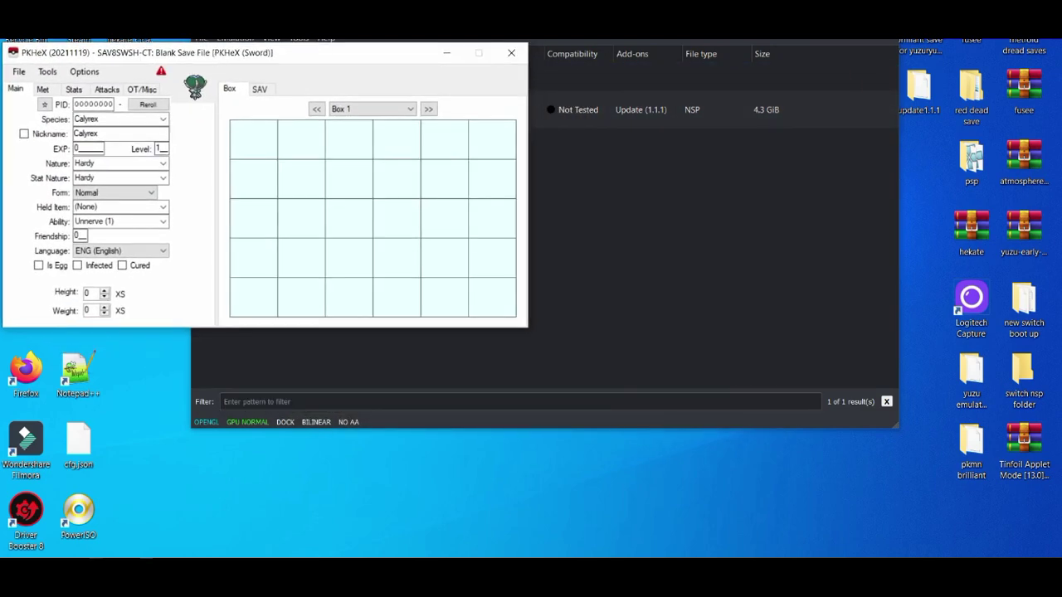
drag(394, 21, 583, 45)
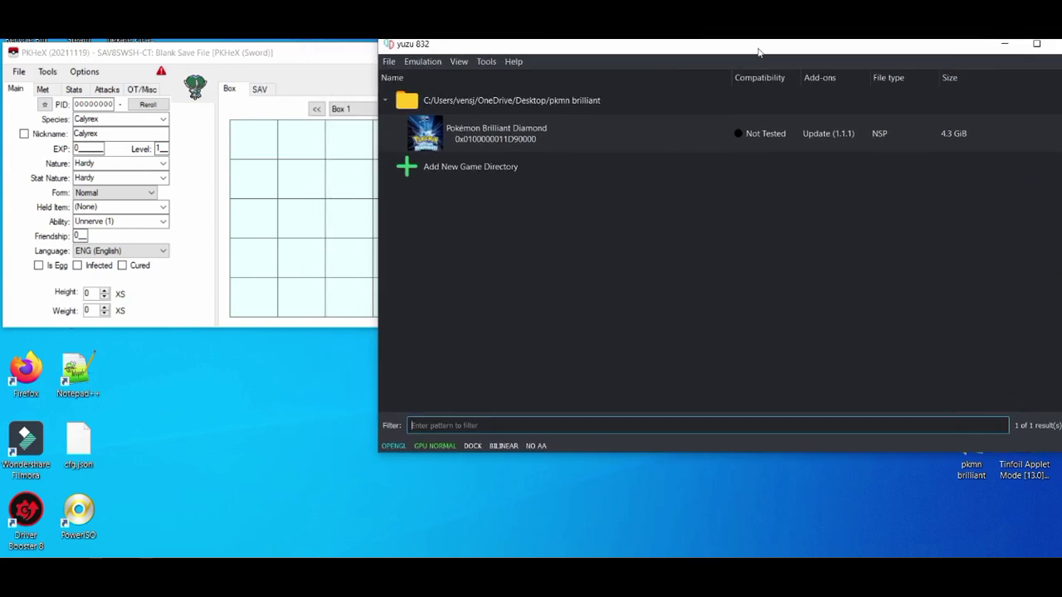
Open Brilliant Diamond's save folder from yuzu and load its SaveData file into PKHeX.
right_click(581, 138)
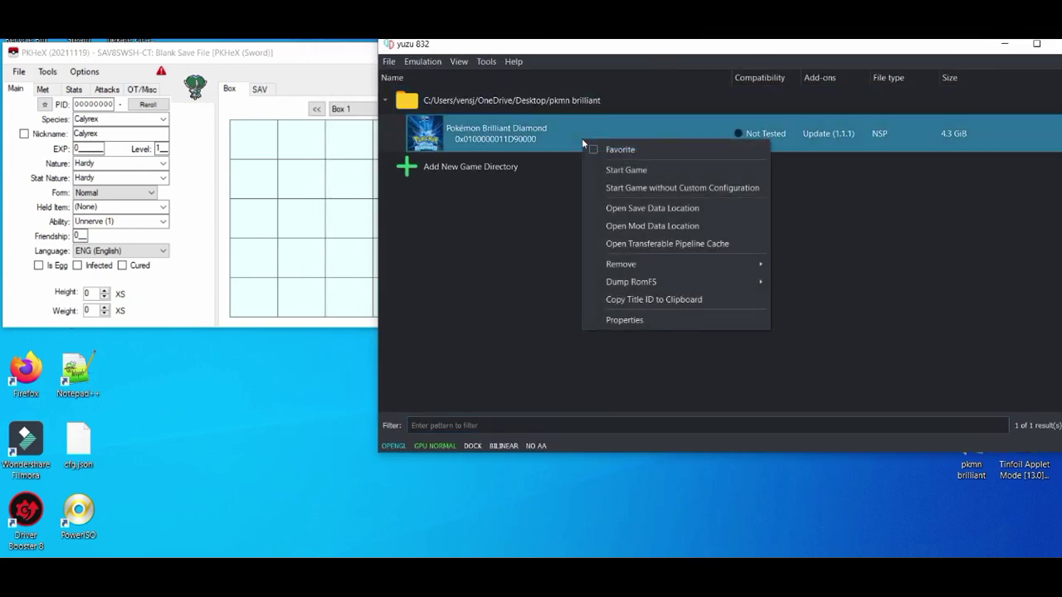
click(622, 210)
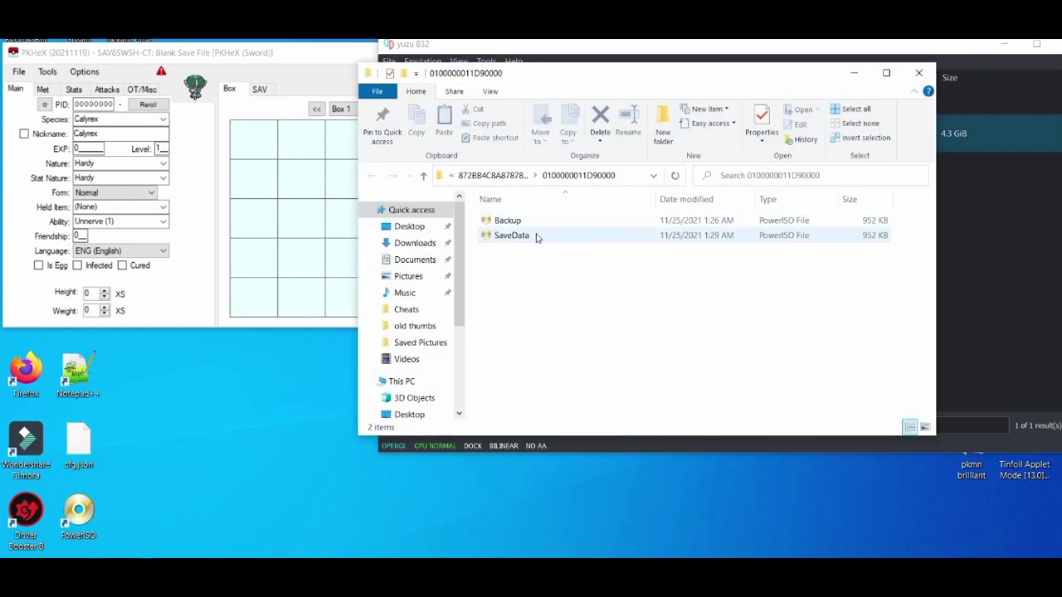
click(536, 237)
drag(535, 237, 297, 221)
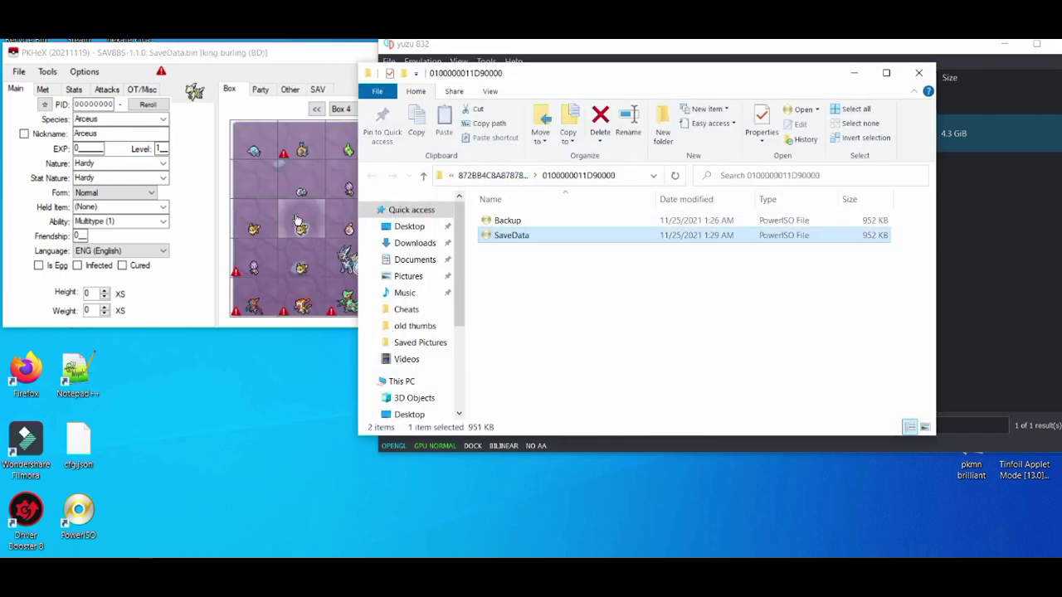
Minimize the save folder window, shift yuzu aside, and bring PKHeX to the front.
click(854, 73)
drag(714, 44, 699, 28)
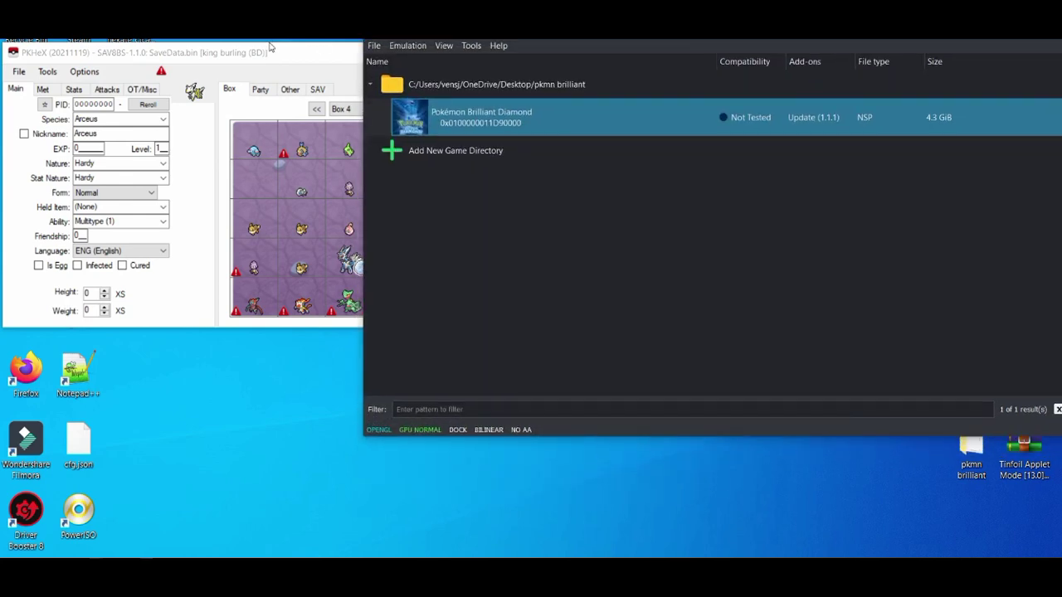
click(243, 55)
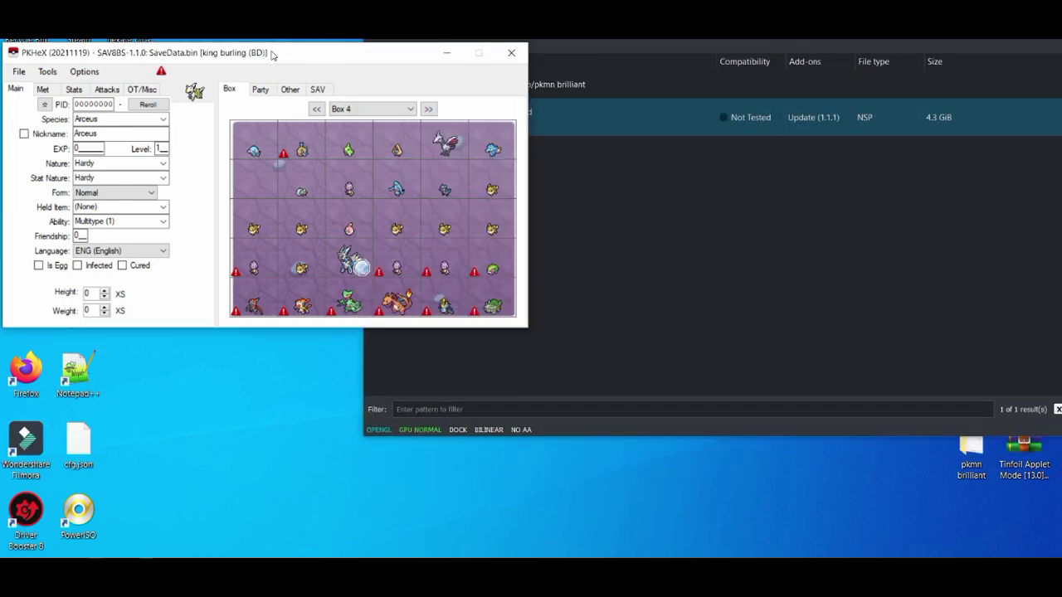
Change the species to Arceus at level 100 in its Ghost form.
drag(273, 58, 433, 53)
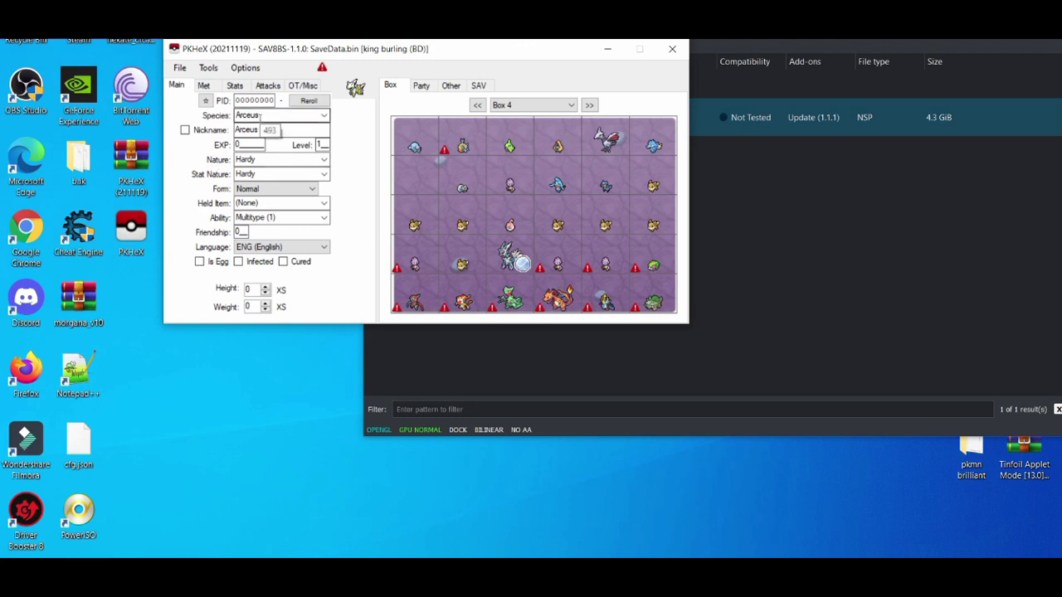
double_click(260, 116)
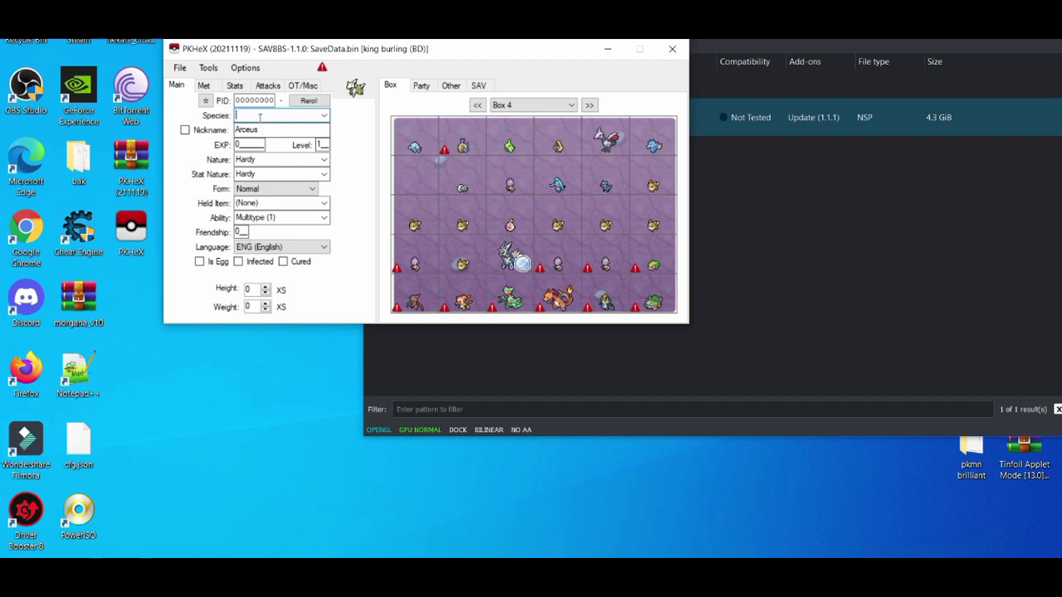
text(darkrai)
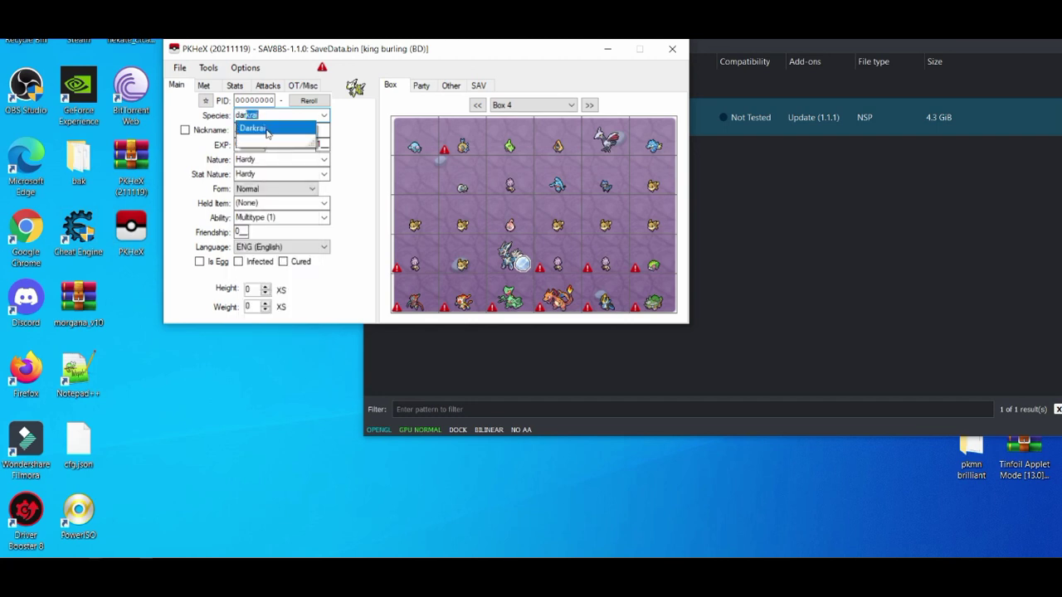
click(267, 130)
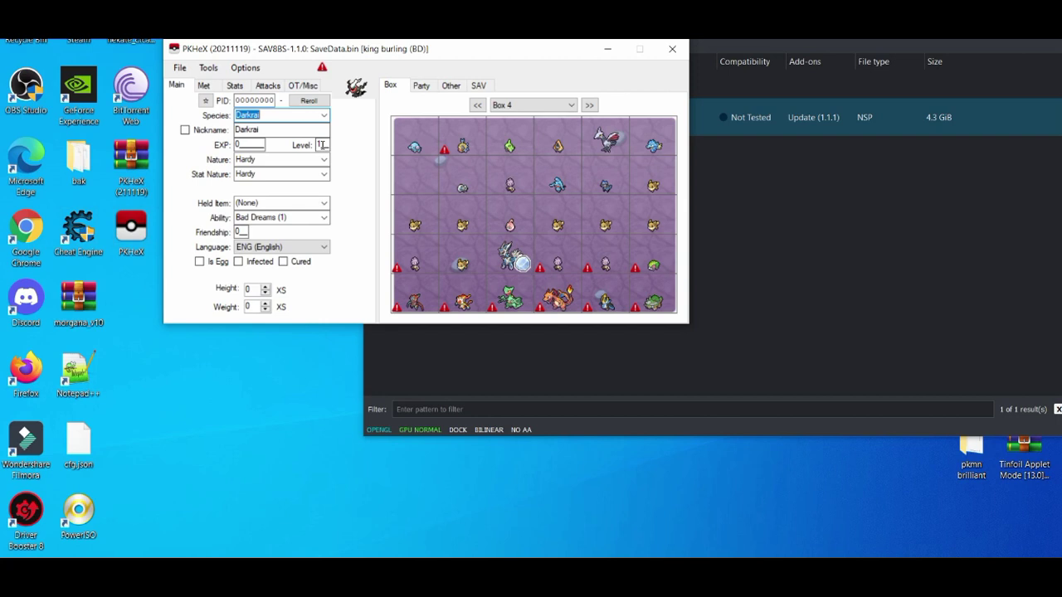
text(a)
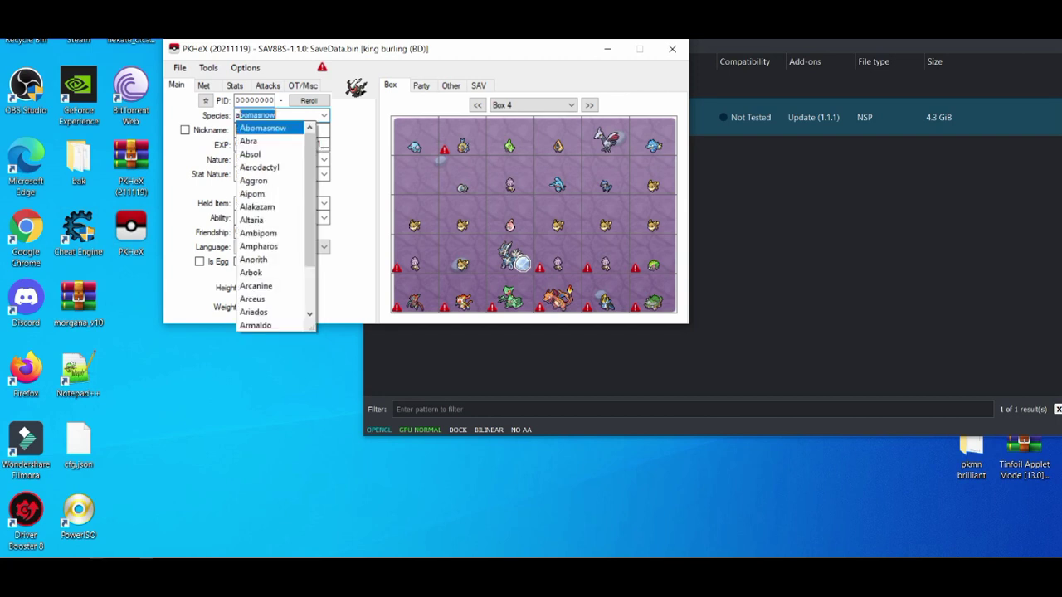
text(rcanine)
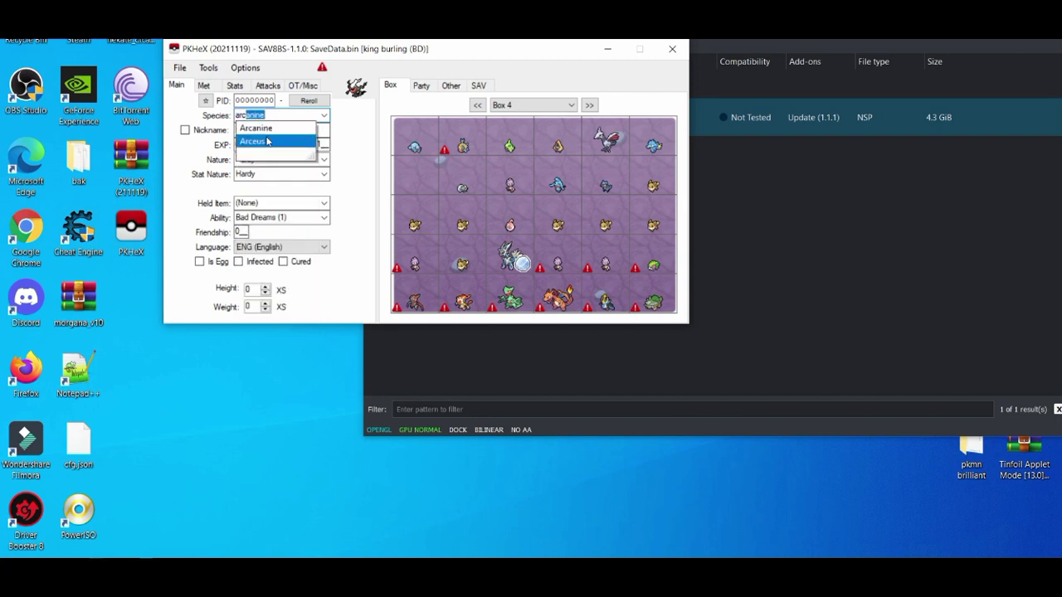
click(267, 142)
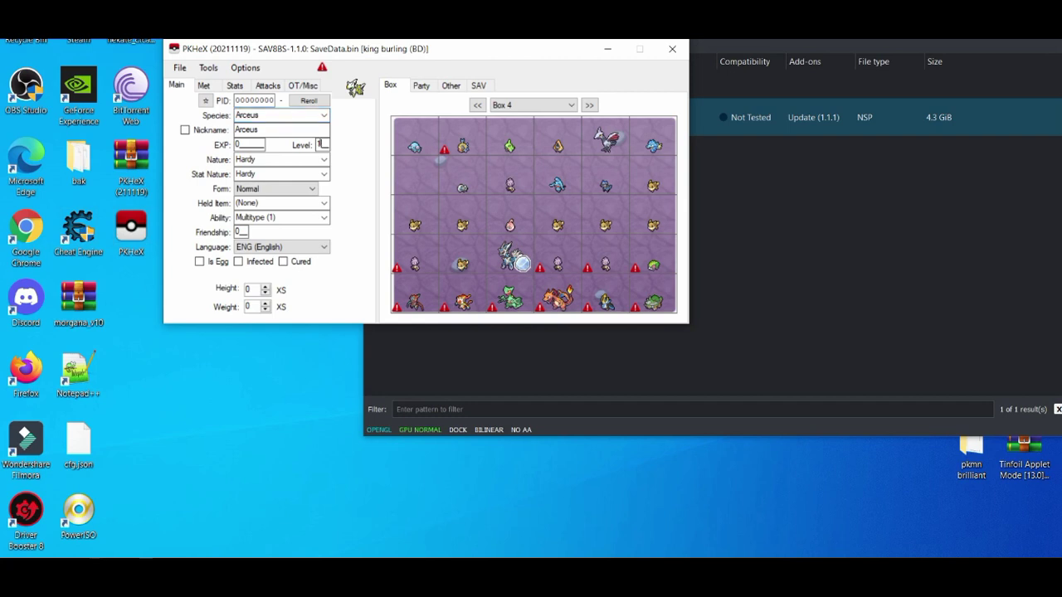
text(00)
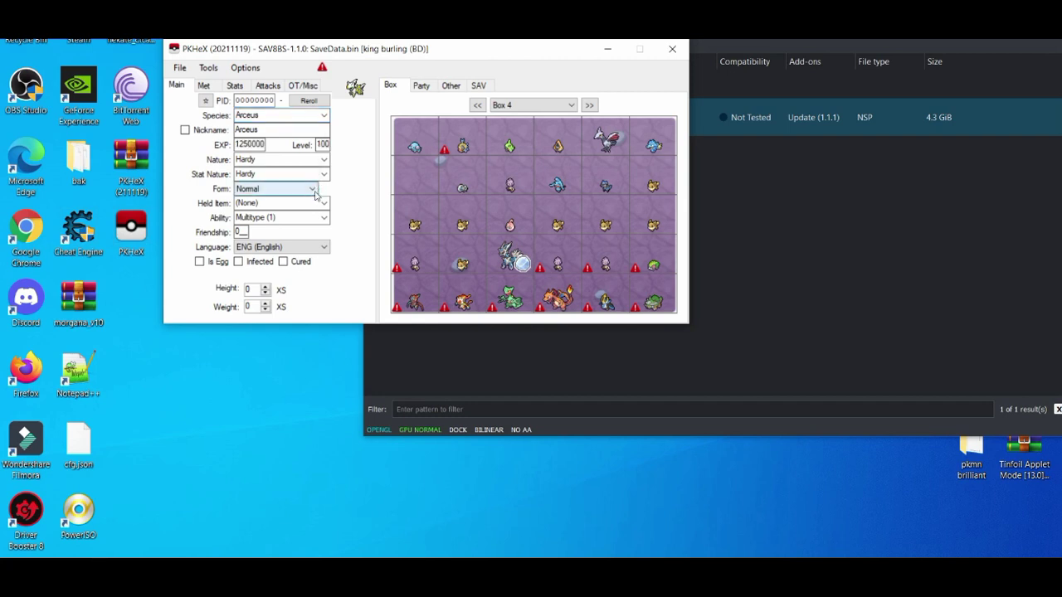
click(313, 189)
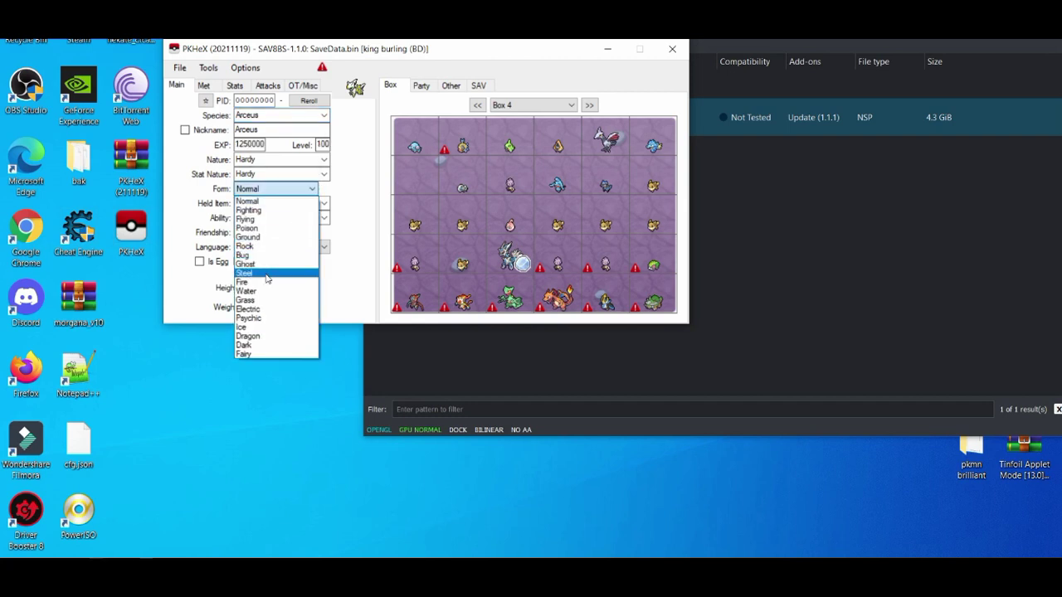
click(266, 264)
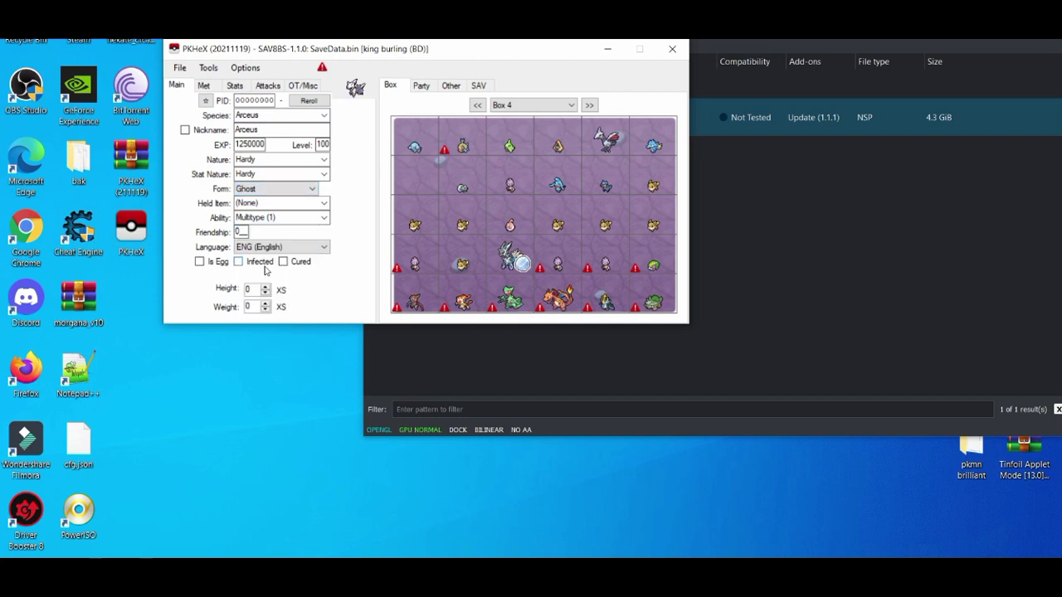
Keep the held item as (None), set Friendship to 255, and make it shiny.
click(323, 204)
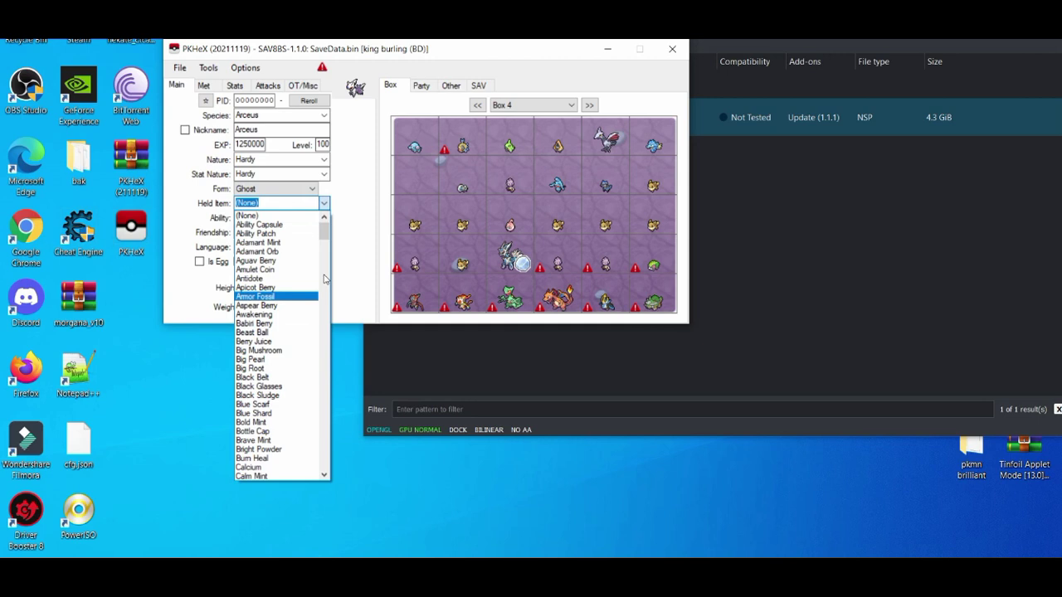
click(359, 210)
double_click(242, 233)
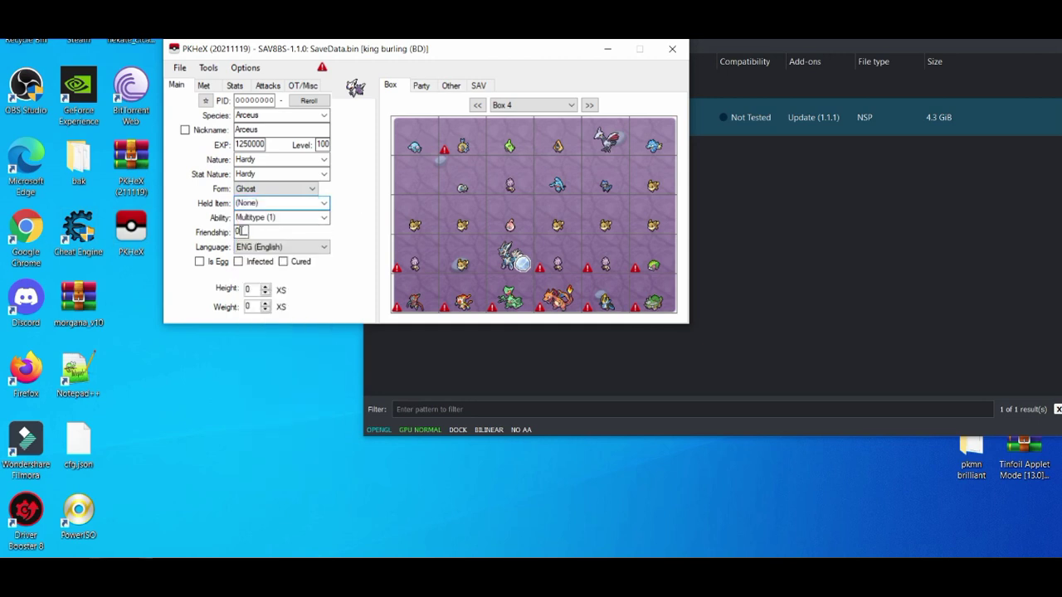
text(255)
click(207, 101)
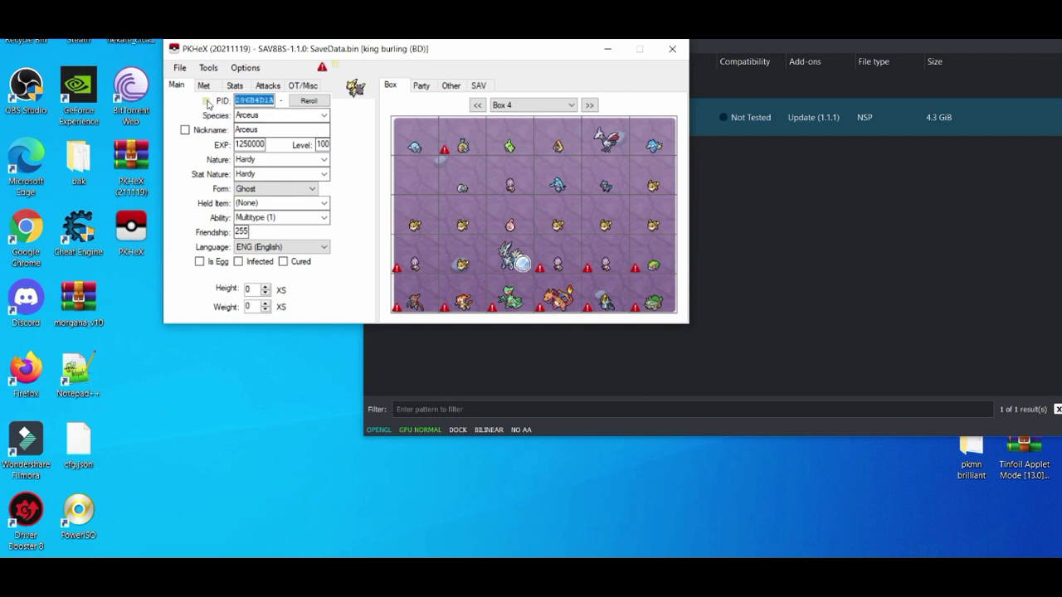
Set Met Level to 50, change the met day to 1, and tick As Egg.
click(214, 87)
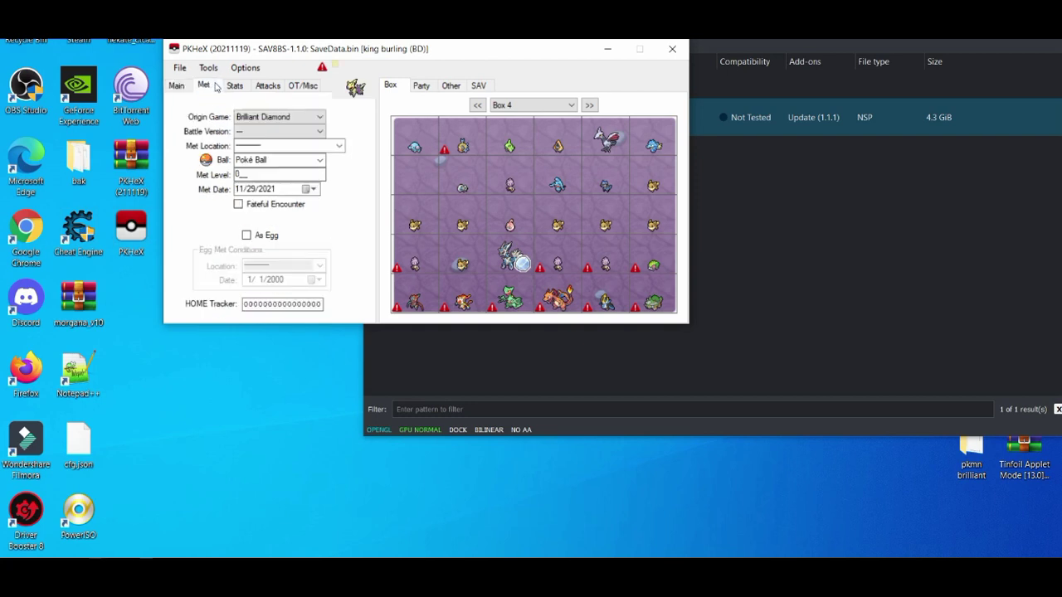
text(50)
click(258, 190)
text(1)
click(248, 237)
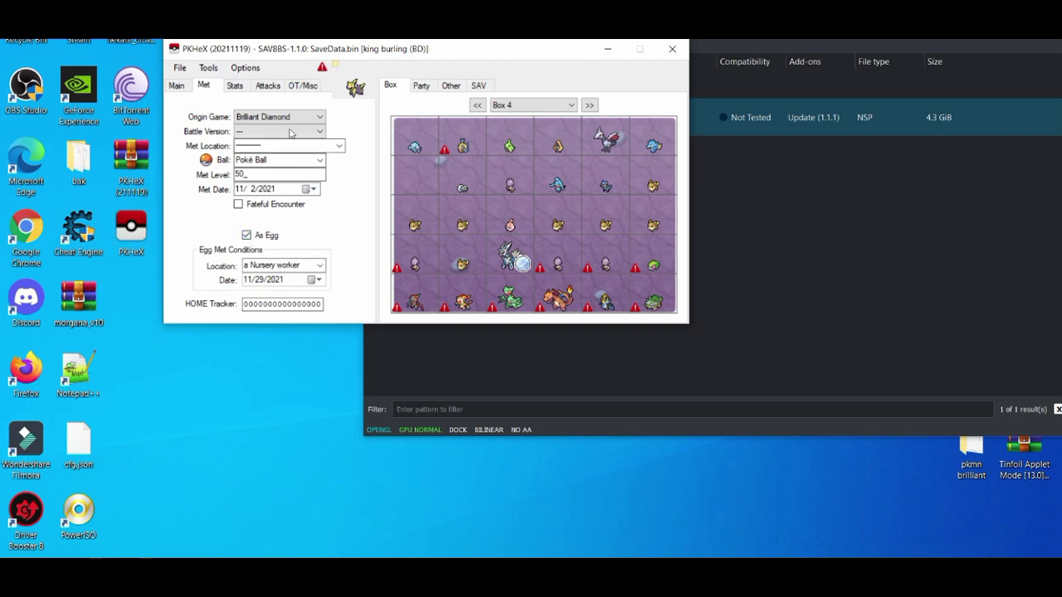
Randomize the Arceus's IVs and EVs several times on the Stats tab.
click(242, 88)
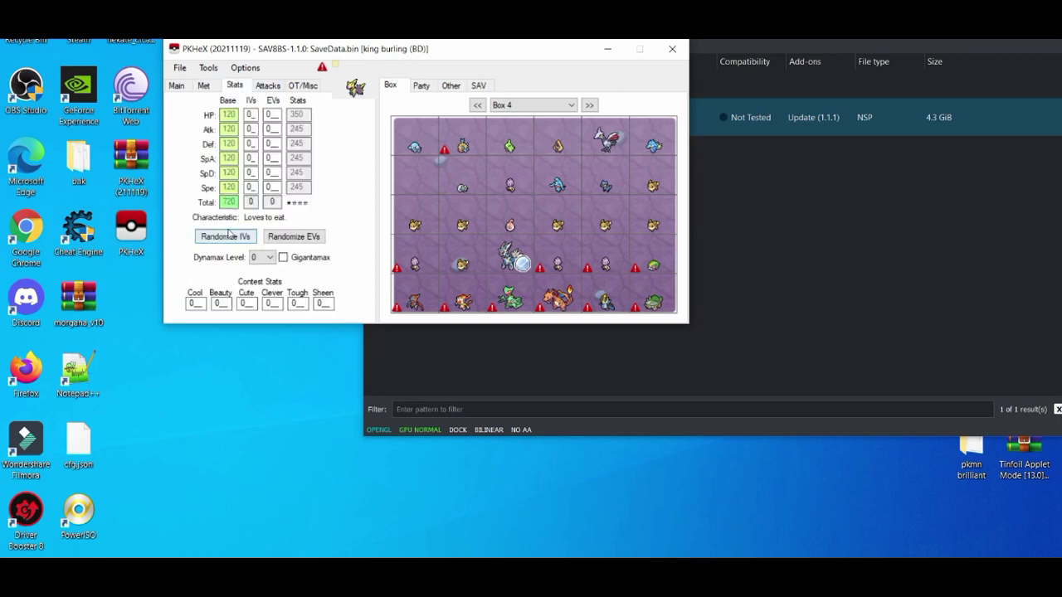
click(229, 235)
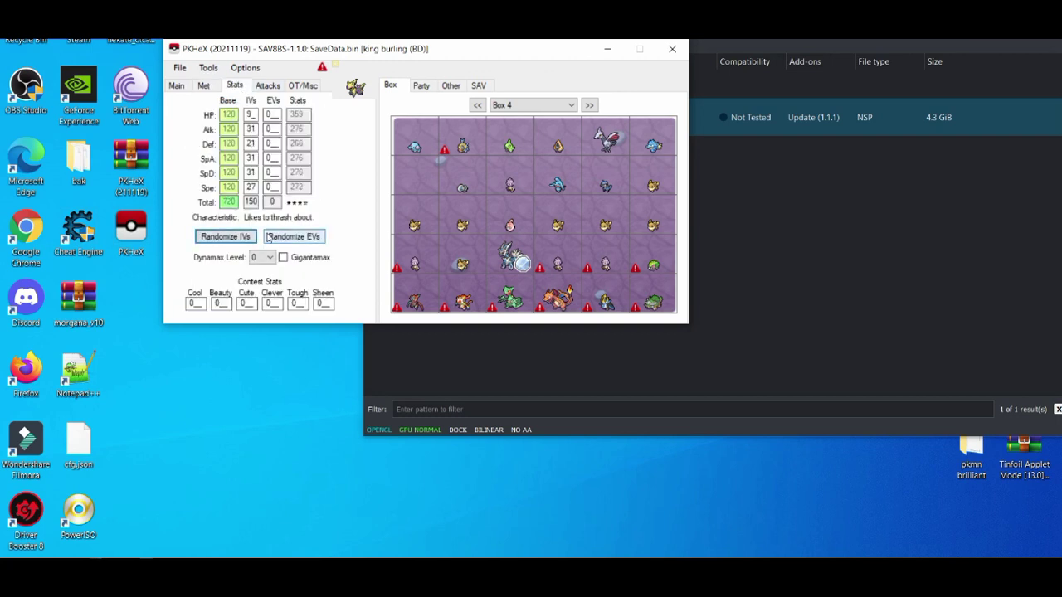
click(268, 238)
click(268, 238)
click(268, 239)
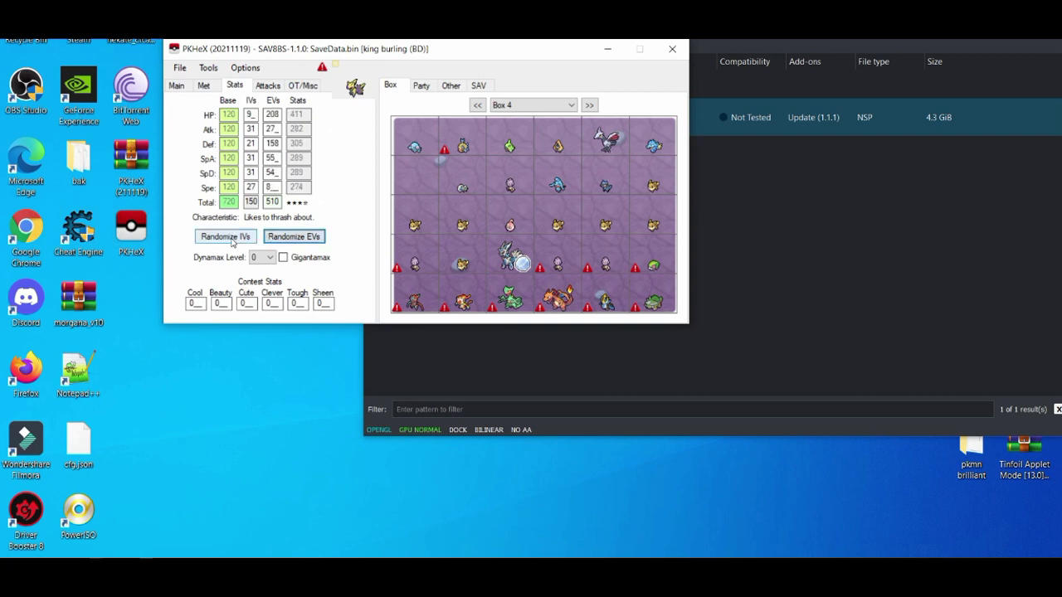
click(234, 240)
click(267, 238)
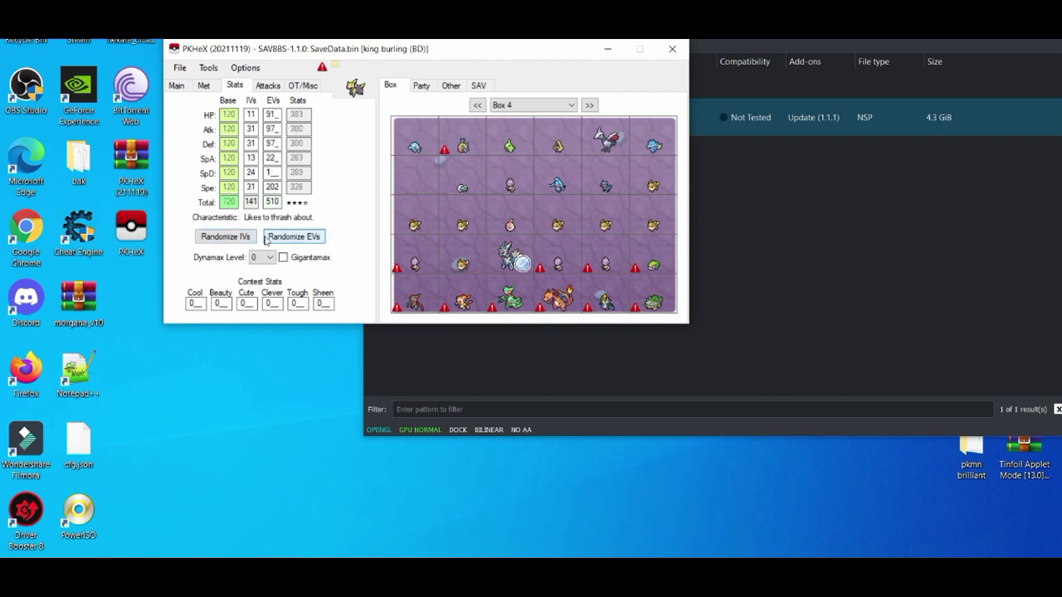
click(269, 87)
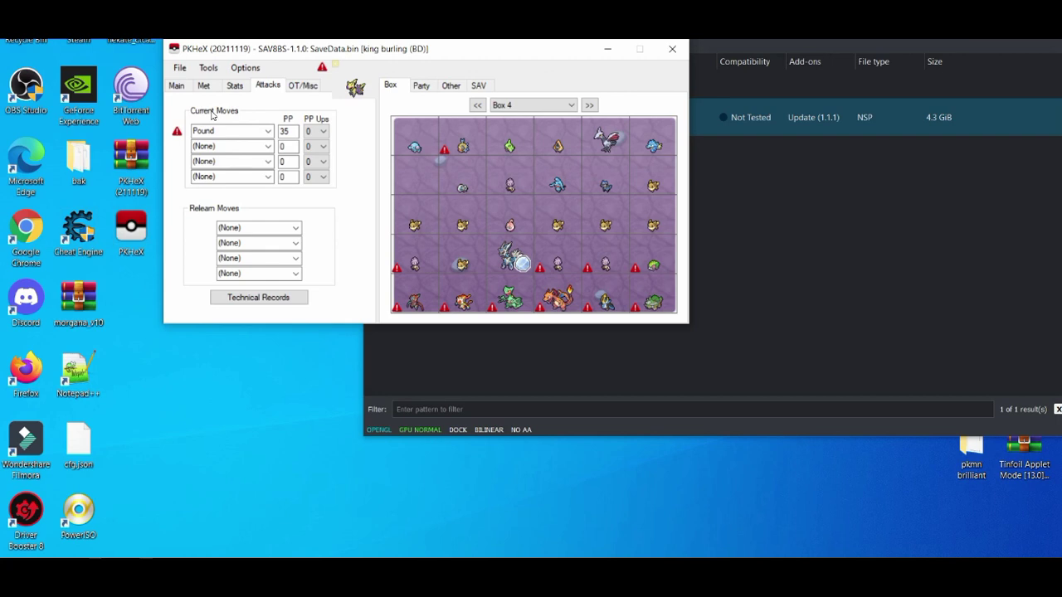
Apply the suggested moveset: Dark Pulse, Iron Tail, Aerial Ace and Water Pulse.
click(213, 111)
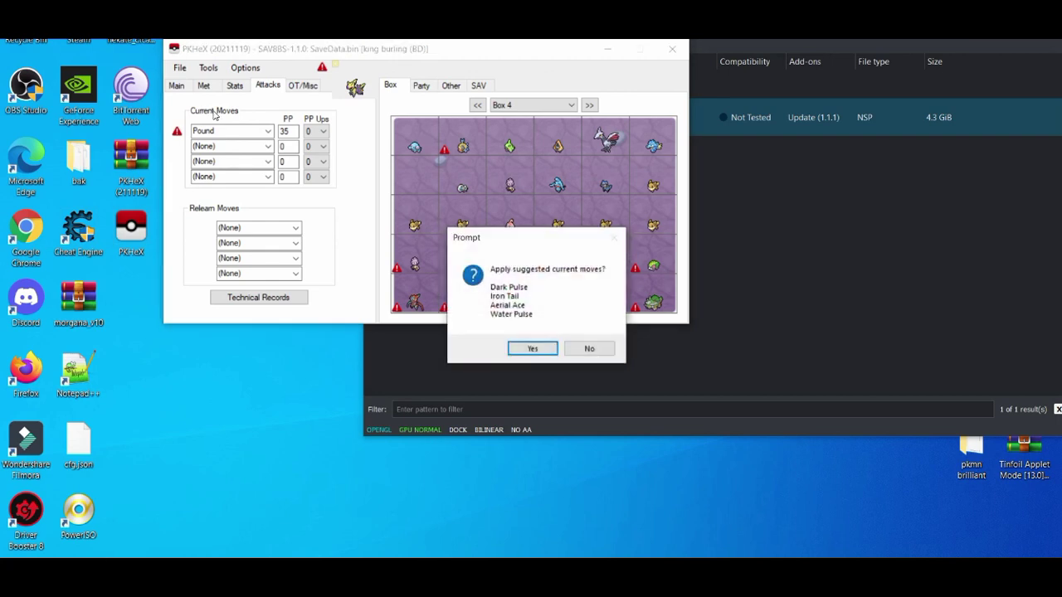
click(531, 351)
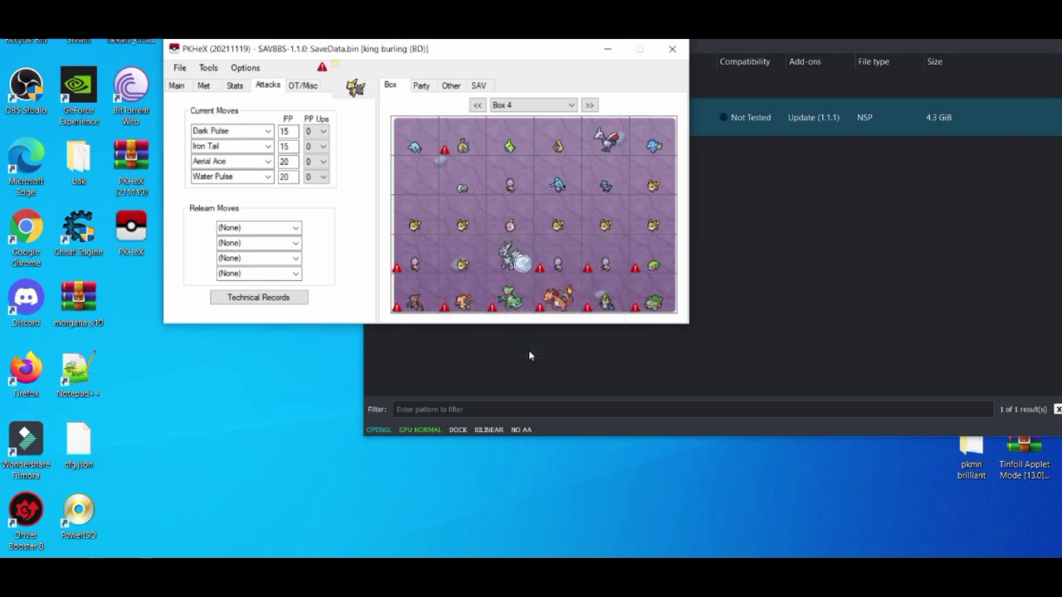
click(265, 133)
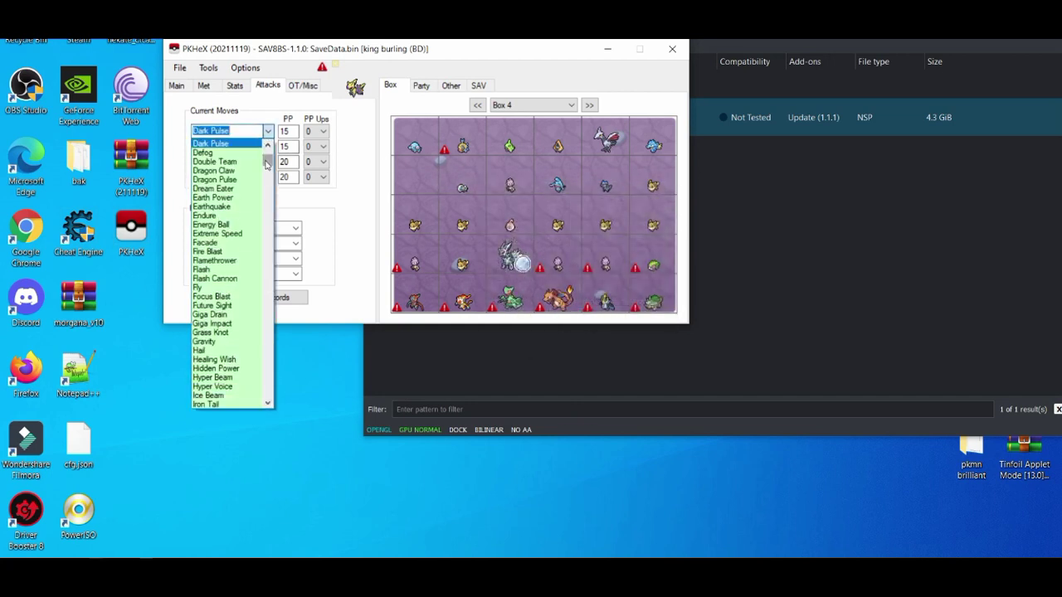
mouse_move(266, 163)
mouse_down()
mouse_move(282, 317)
mouse_move(276, 390)
mouse_move(269, 153)
mouse_up()
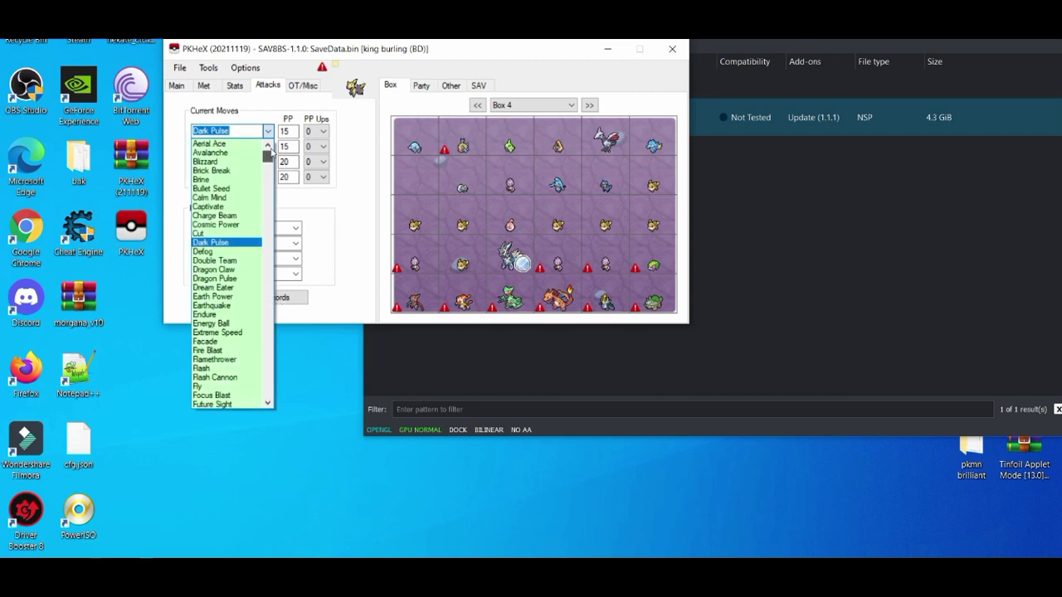
click(353, 123)
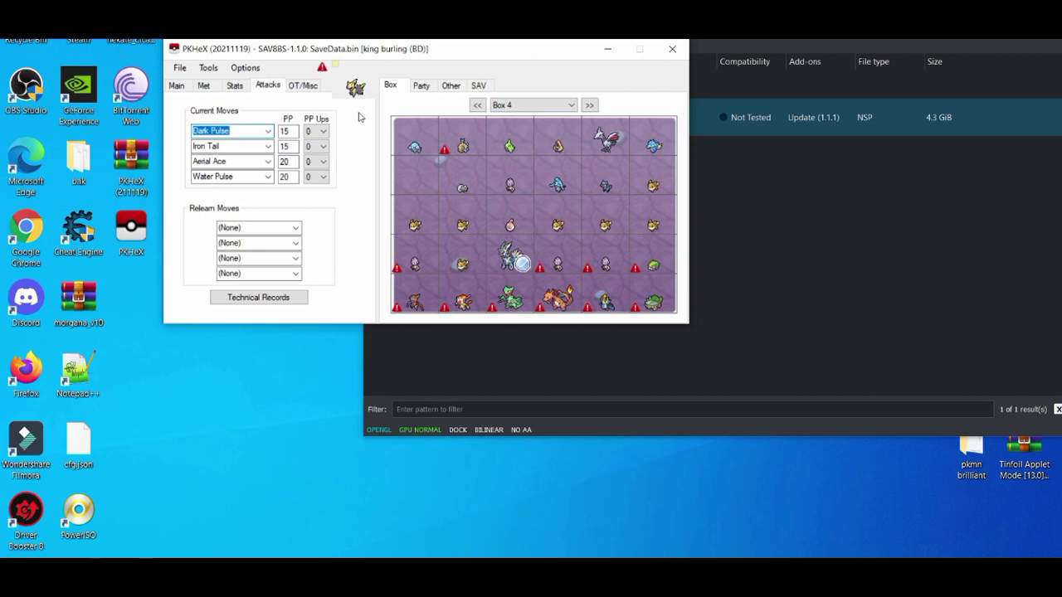
Drop the Arceus into party slot six and export the save over SaveData.bin.
click(424, 86)
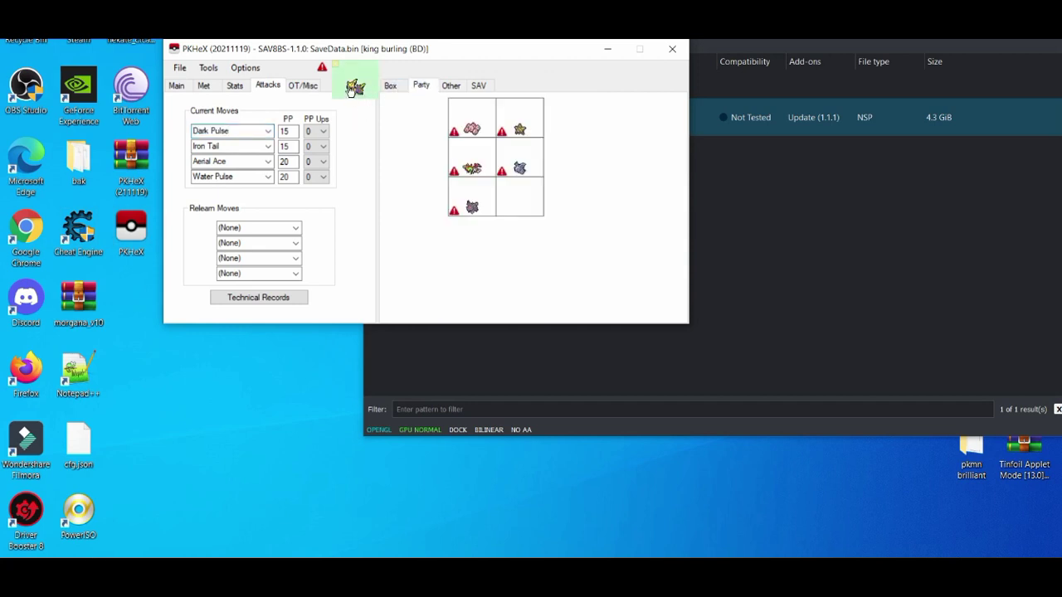
mouse_move(355, 88)
mouse_down()
mouse_move(422, 149)
mouse_move(523, 203)
mouse_up()
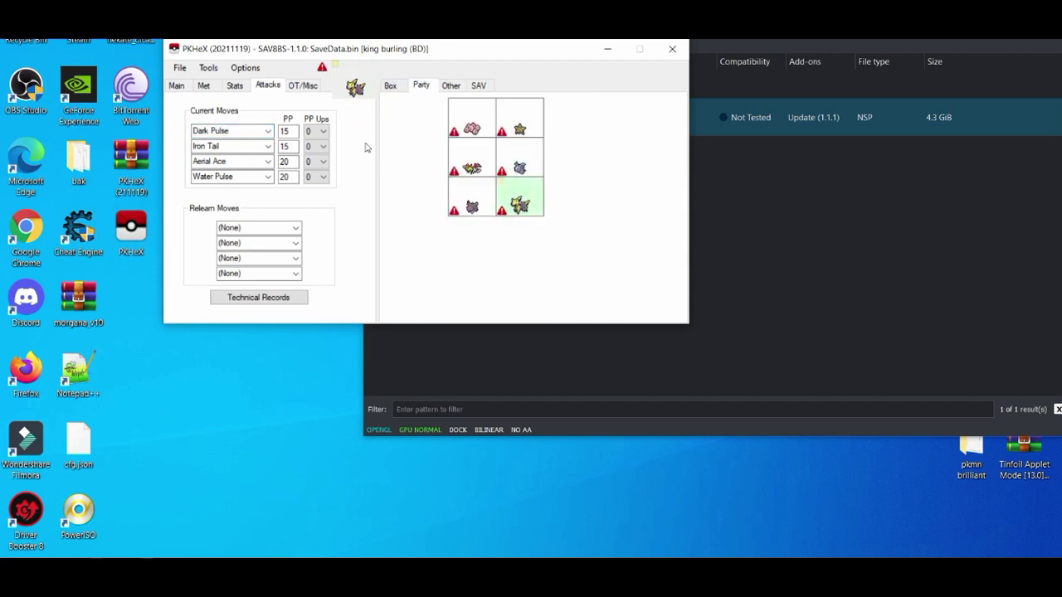
click(181, 68)
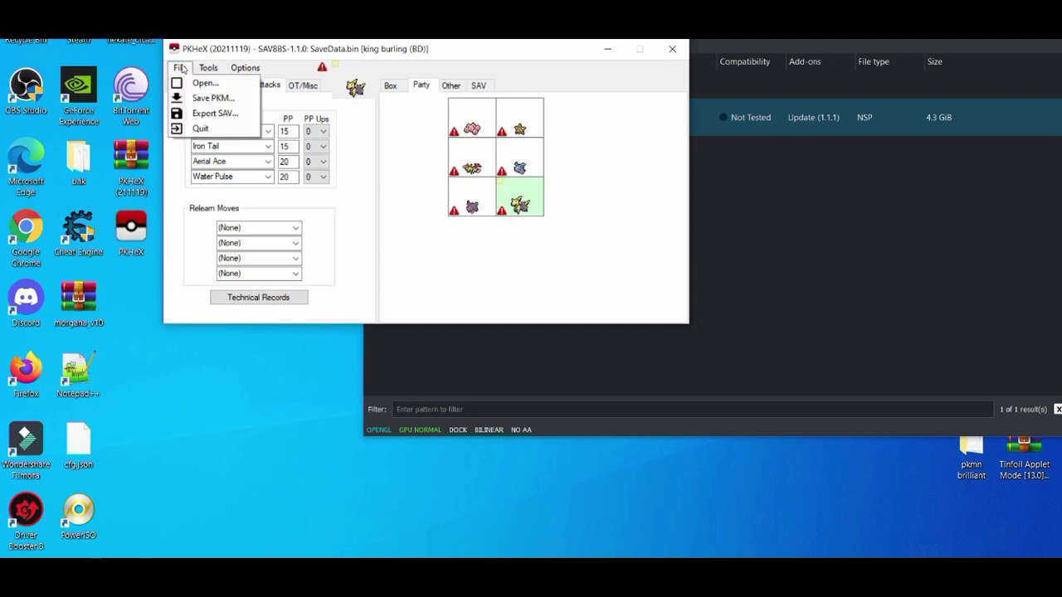
click(189, 119)
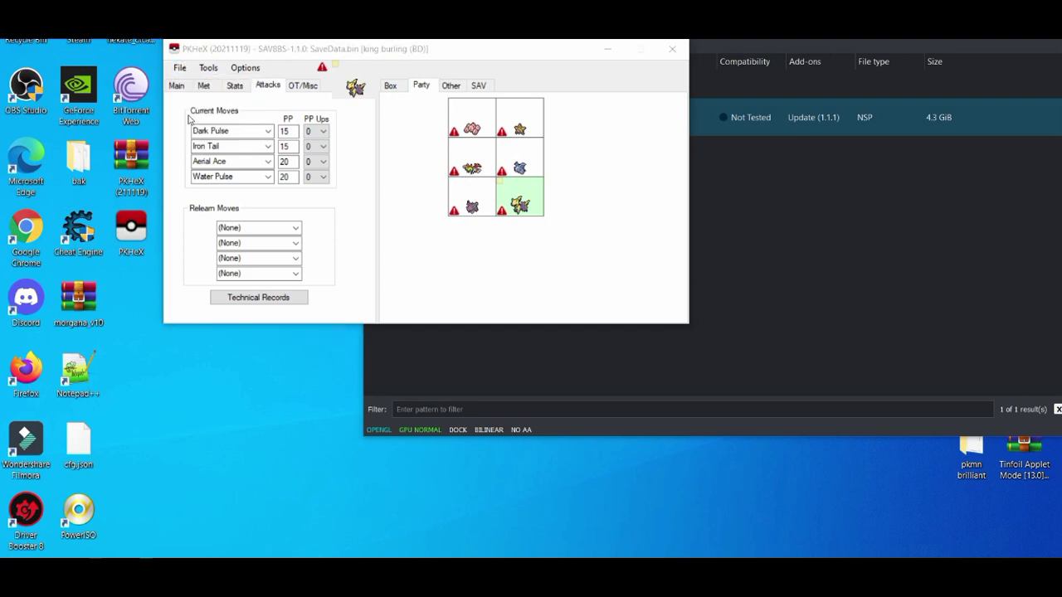
click(564, 371)
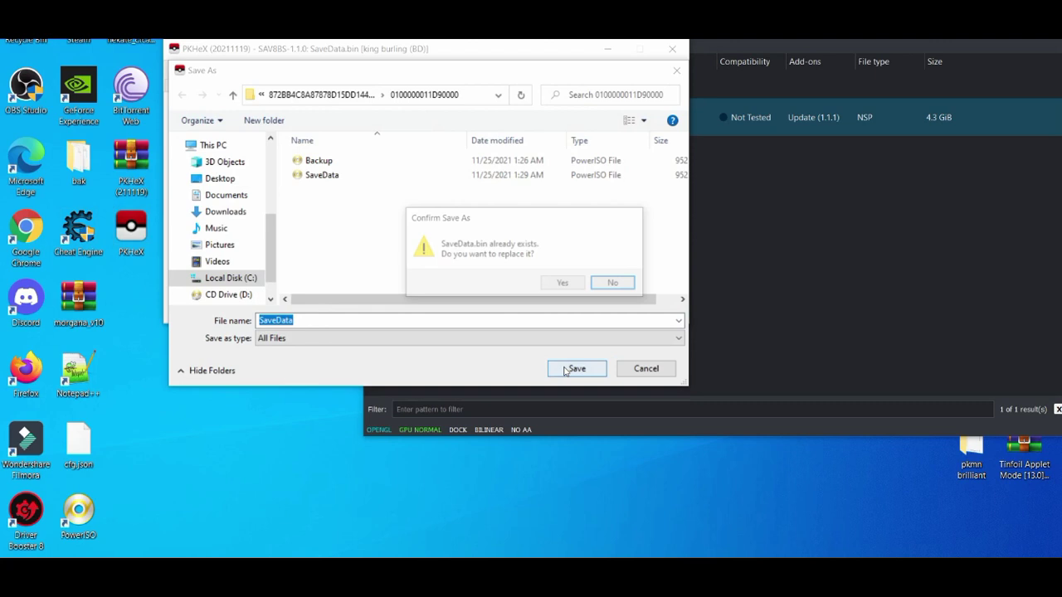
click(568, 285)
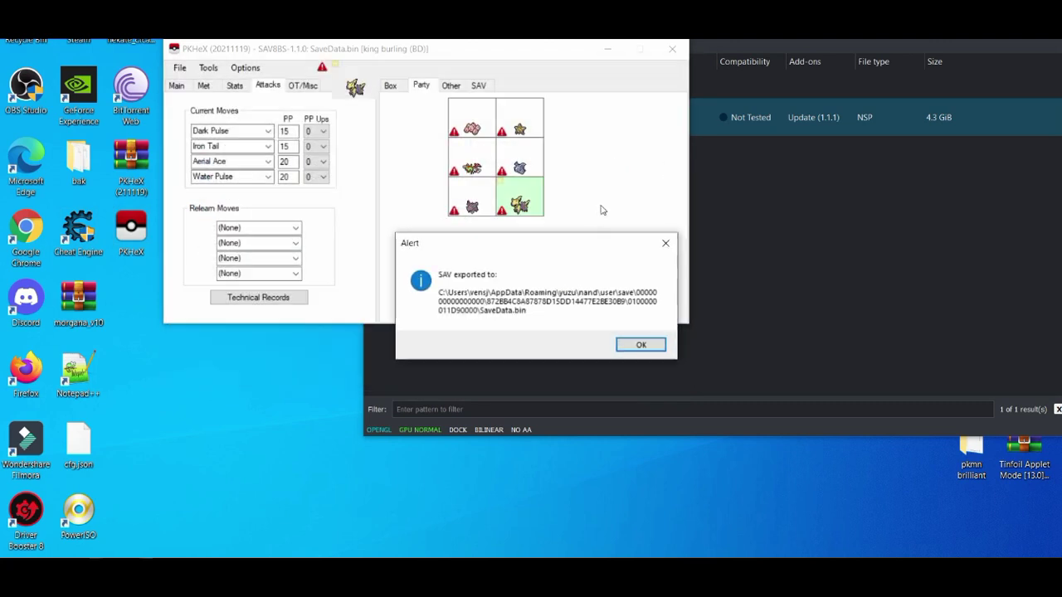
click(636, 345)
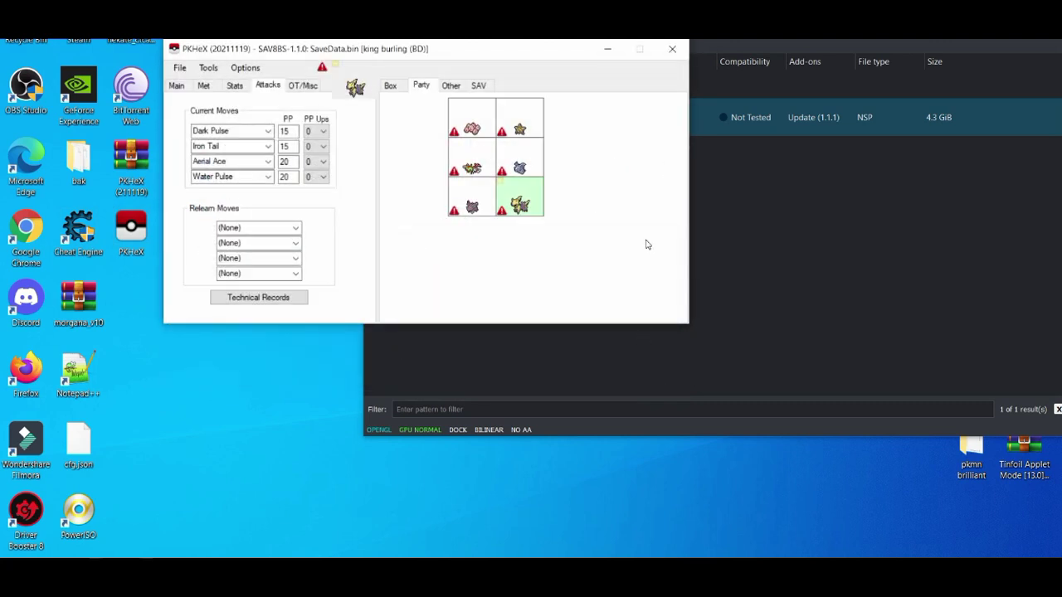
Close PKHeX and move yuzu up-left so Pokémon Brilliant Diamond shows fully.
click(674, 50)
mouse_move(699, 44)
mouse_down()
mouse_move(449, 31)
mouse_move(507, 27)
mouse_up()
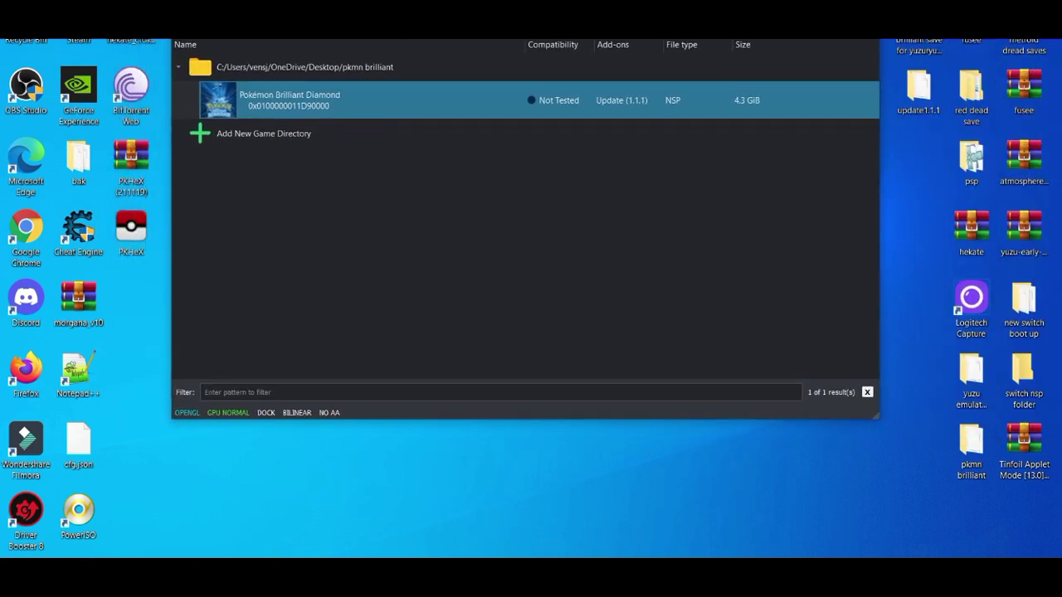